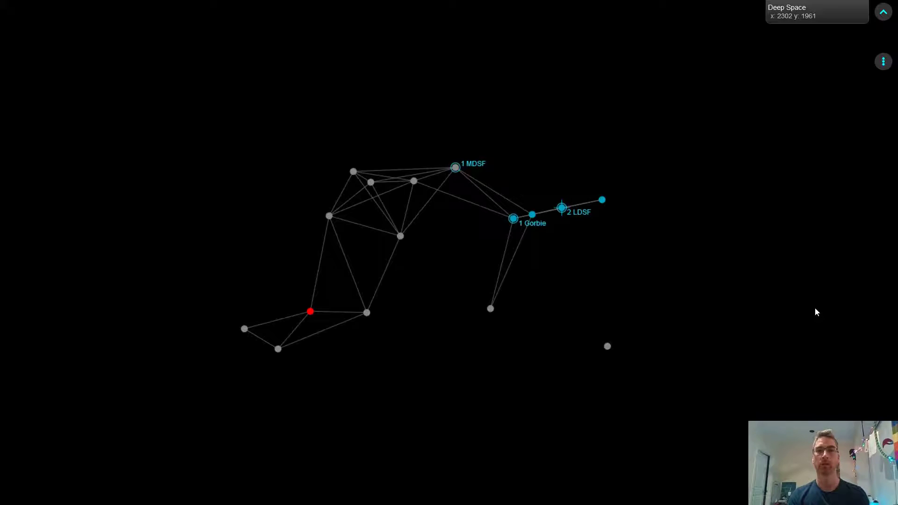
Close the starmap to show the Turn 4 home screen of the 1 on 1 Blitz game
{"action": "key", "text": "ctrl+Tab"}
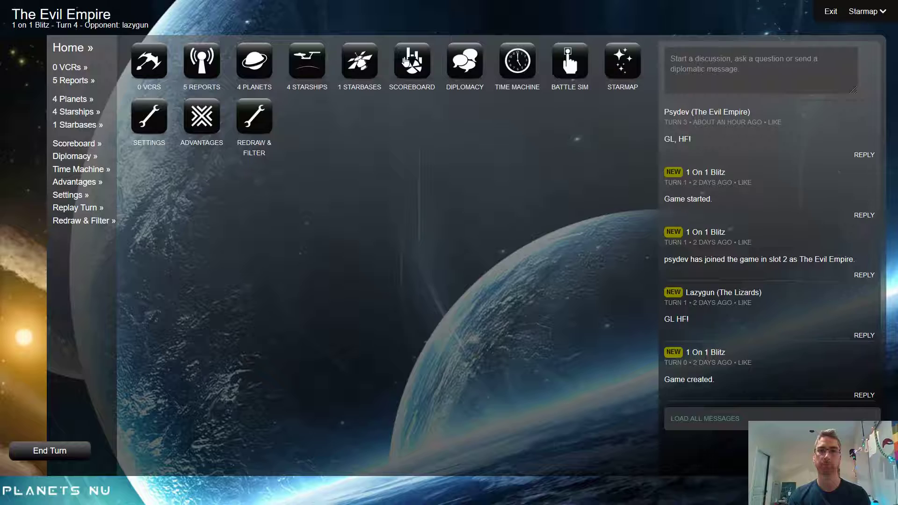
Show the scoreboard with The Evil Empire's 4 planets, 16592 military and score 173
{"action": "left_click", "coordinate": [405, 61]}
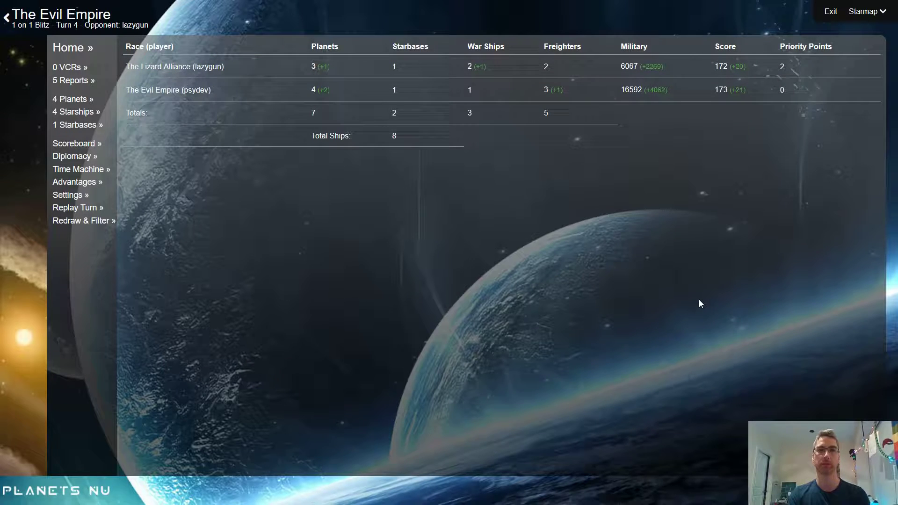
Switch to the Estimator sheet and review its Lizard Alliance inputs: score target 1,688, tolerance 840
{"action": "key", "text": "ctrl+Tab"}
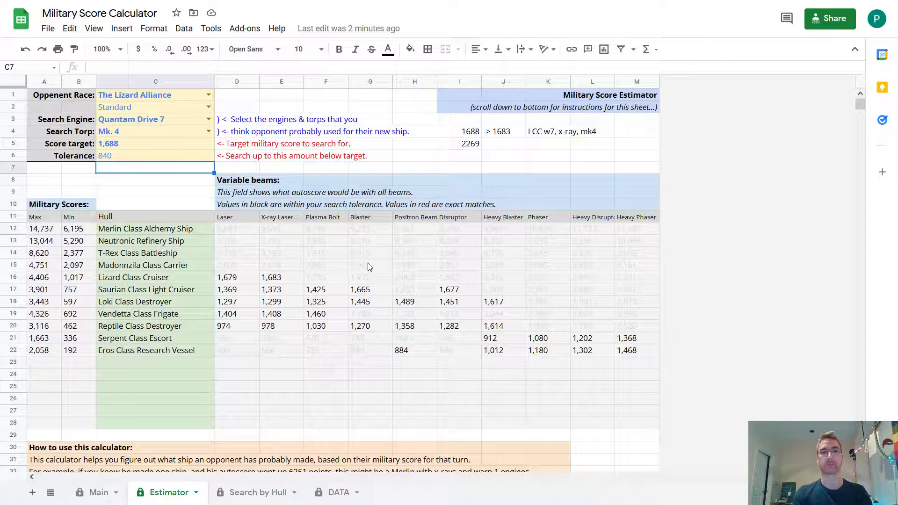
{"action": "key", "text": "Left"}
{"action": "key", "text": "Left"}
{"action": "key", "text": "Right"}
{"action": "key", "text": "Right"}
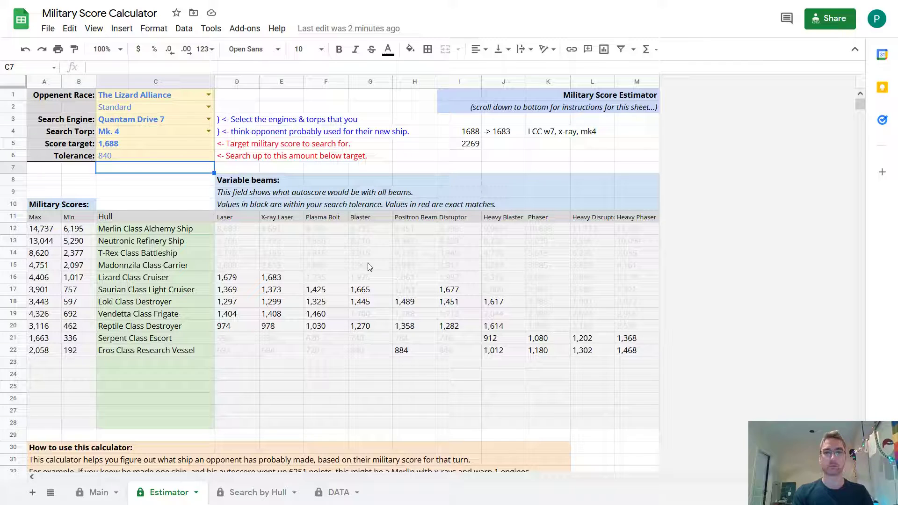
{"action": "key", "text": "Right"}
{"action": "key", "text": "Left"}
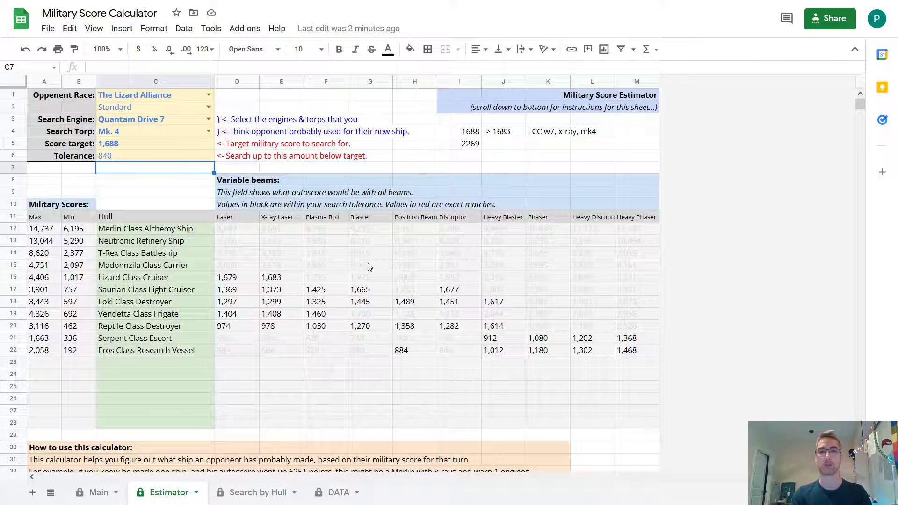
{"action": "key", "text": "Right"}
{"action": "key", "text": "Down"}
{"action": "key", "text": "Down"}
{"action": "key", "text": "Down"}
{"action": "key", "text": "Down"}
{"action": "key", "text": "Down"}
{"action": "key", "text": "Down"}
{"action": "key", "text": "Down"}
{"action": "key", "text": "Down"}
{"action": "key", "text": "Down"}
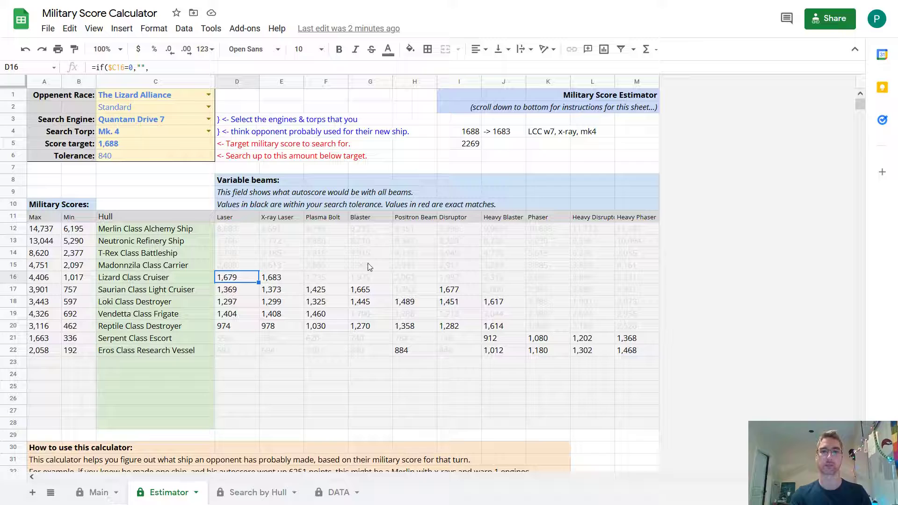
{"action": "left_click", "coordinate": [142, 184]}
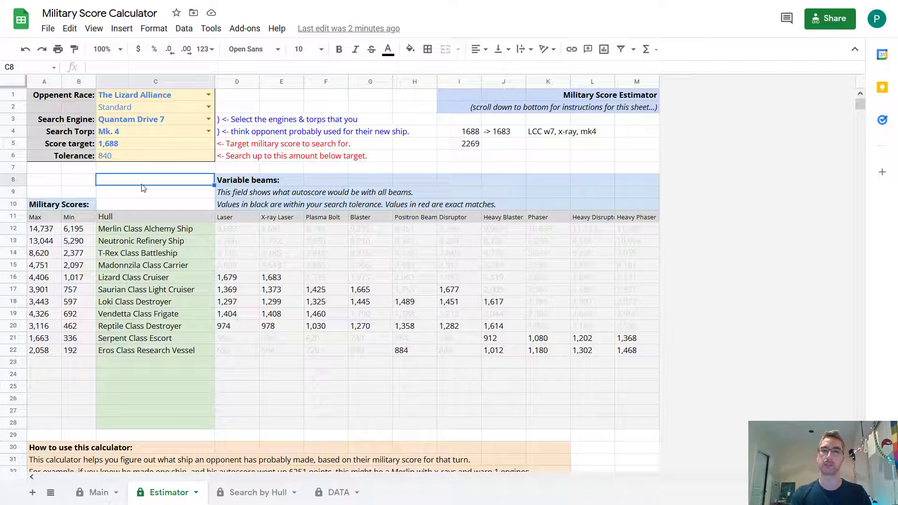
{"action": "key", "text": "Up"}
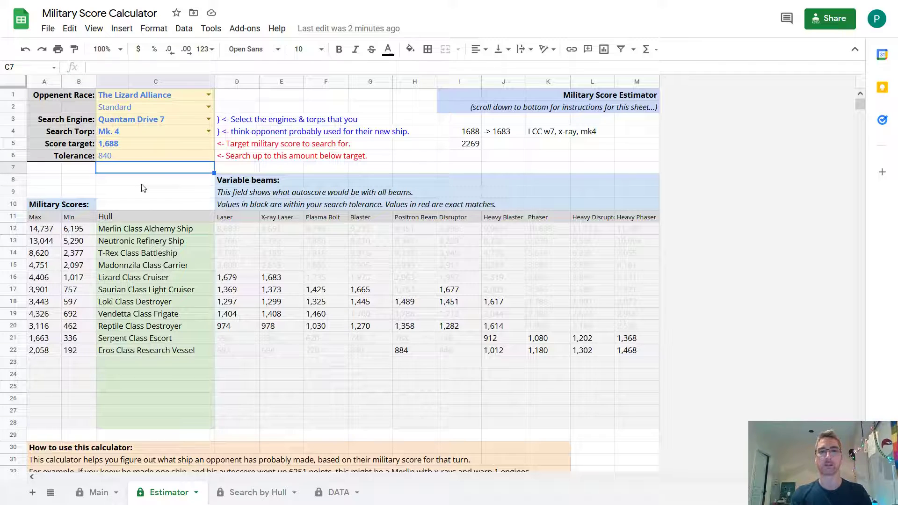
{"action": "key", "text": "Left"}
{"action": "key", "text": "Left"}
{"action": "key", "text": "Right"}
{"action": "key", "text": "Right"}
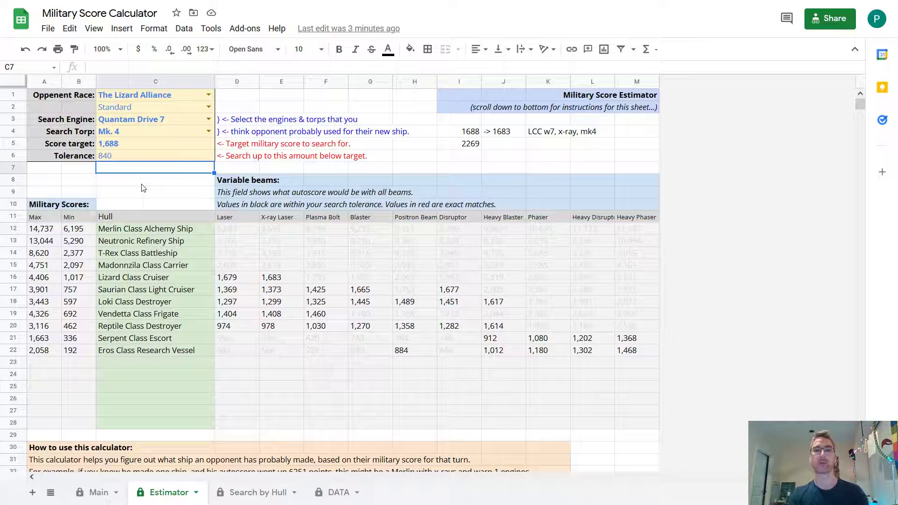
{"action": "key", "text": "Up"}
{"action": "key", "text": "Up"}
{"action": "key", "text": "Up"}
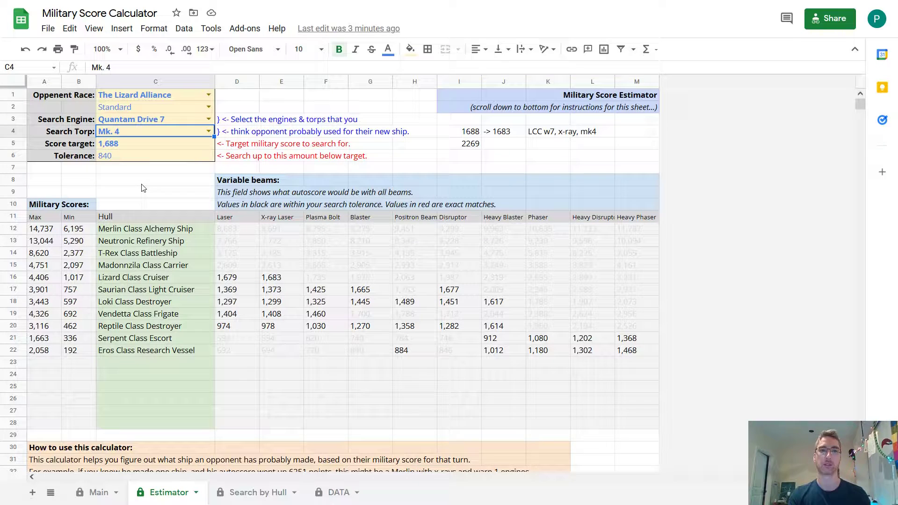
{"action": "key", "text": "Down"}
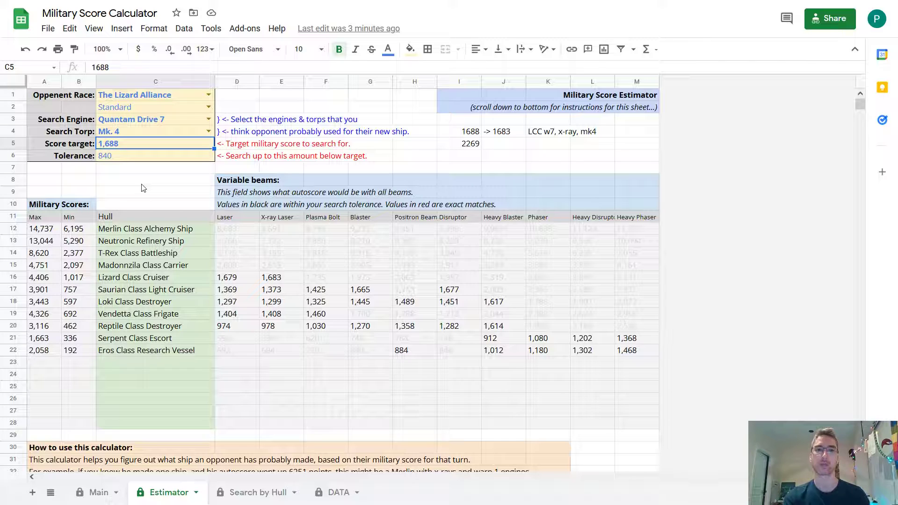
Enter 1683 as the score target in C5 and check the red exact-match cruiser X-ray Laser score
{"action": "type", "text": "1683"}
{"action": "key", "text": "Return"}
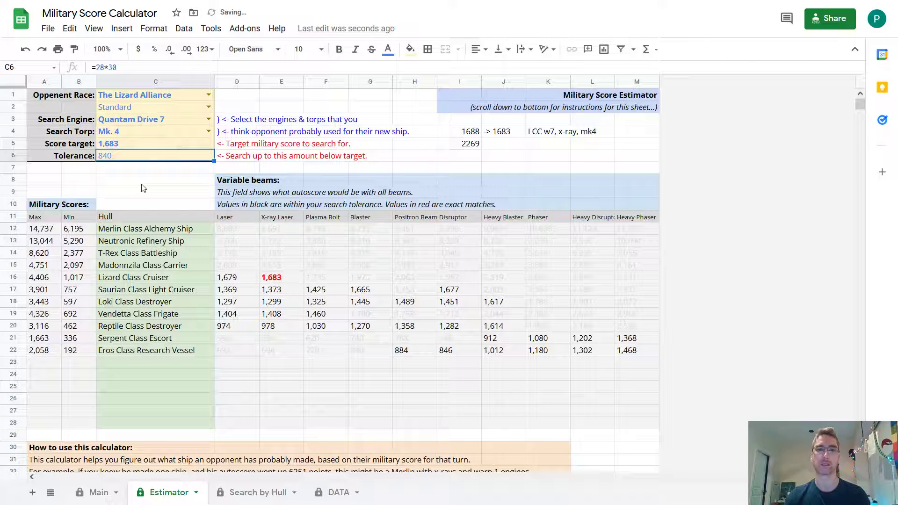
{"action": "left_click", "coordinate": [272, 279]}
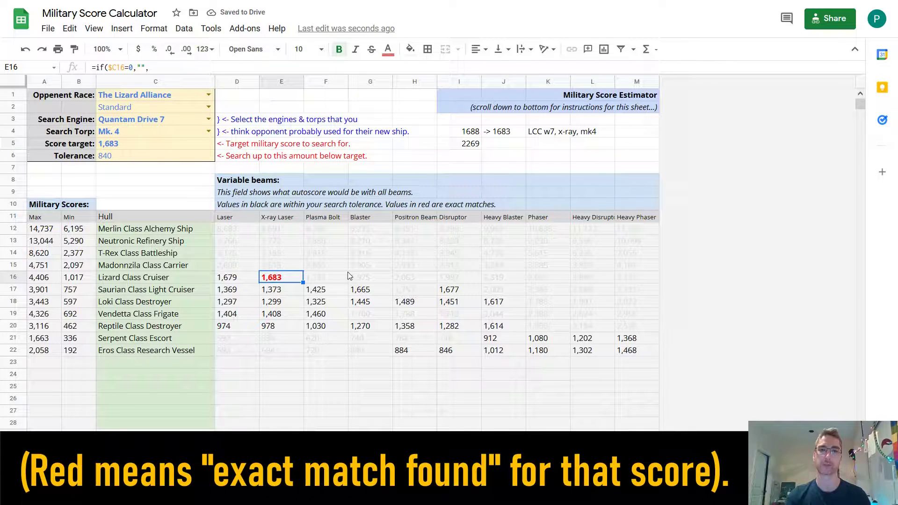
{"action": "left_click", "coordinate": [135, 183]}
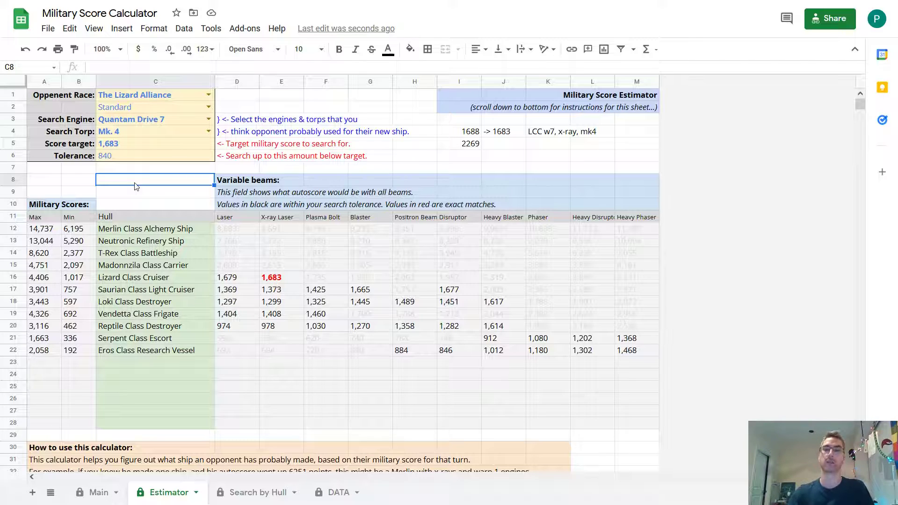
Enter 2269 in the C5 score target, listing Lizard Class Cruiser scores like 1,975 and 2,063
{"action": "key", "text": "Up"}
{"action": "key", "text": "Up"}
{"action": "key", "text": "Up"}
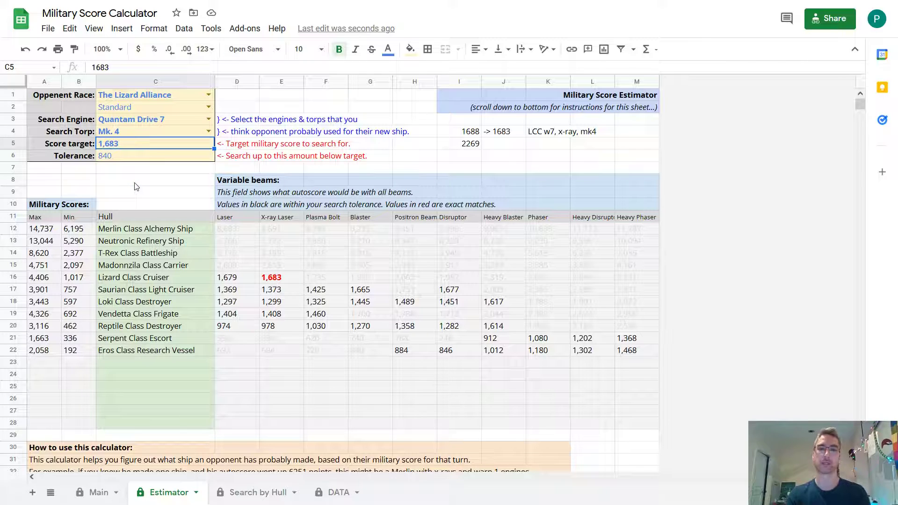
{"action": "type", "text": "2269"}
{"action": "key", "text": "Return"}
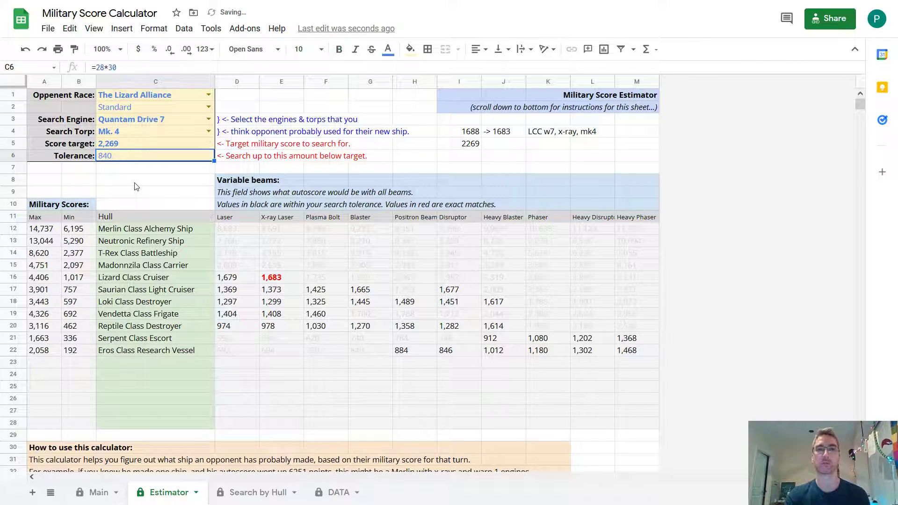
{"action": "key", "text": "Down"}
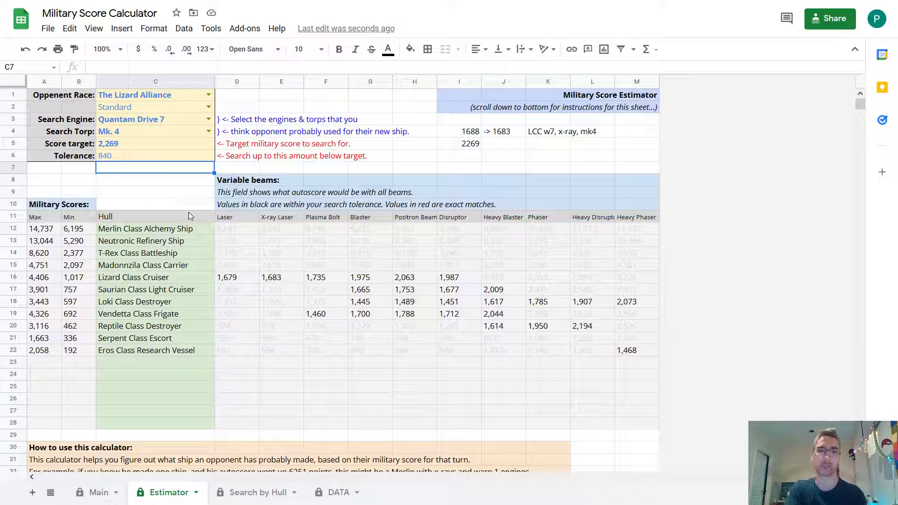
{"action": "left_click", "coordinate": [229, 255]}
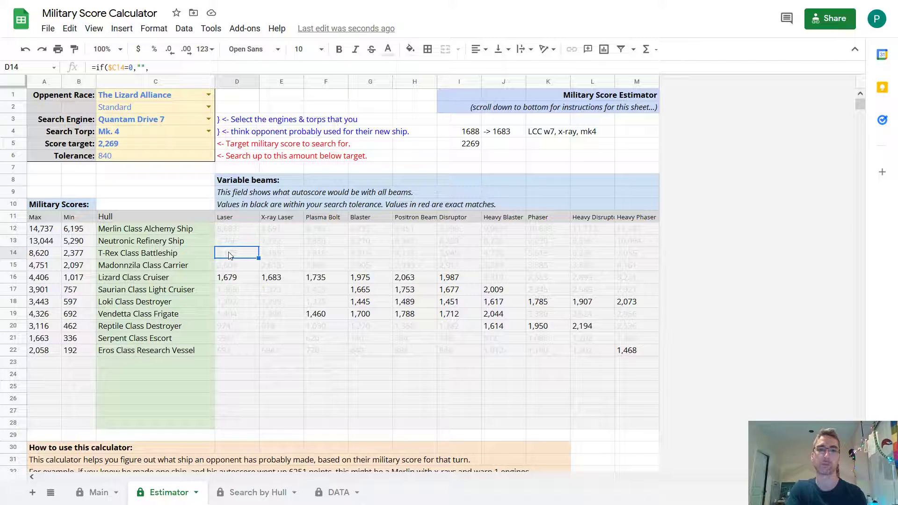
{"action": "left_click", "coordinate": [160, 204]}
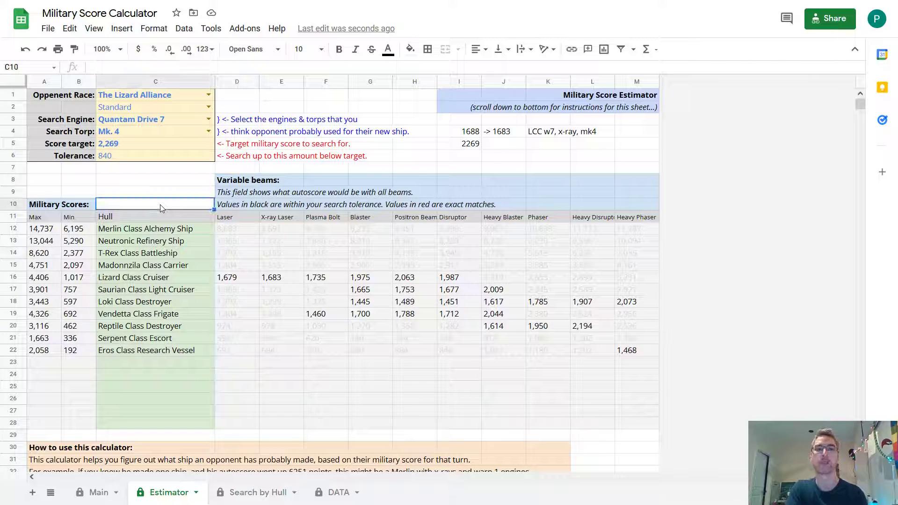